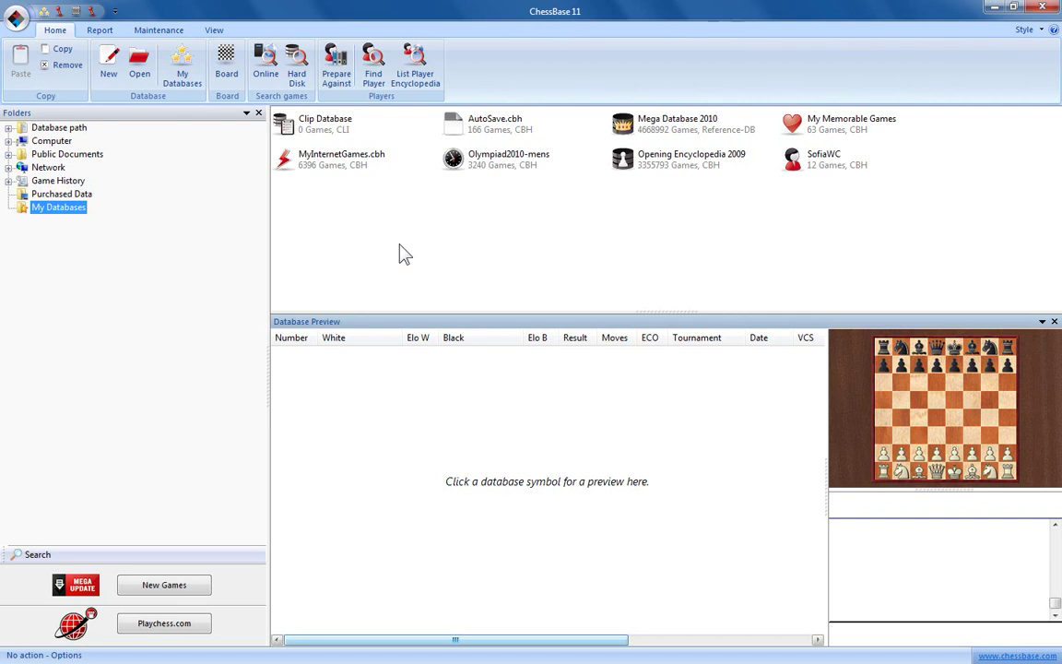
- Open the program options and review the clipboard, misc, user, design, language, notation and engine settings
left_click(15, 20)
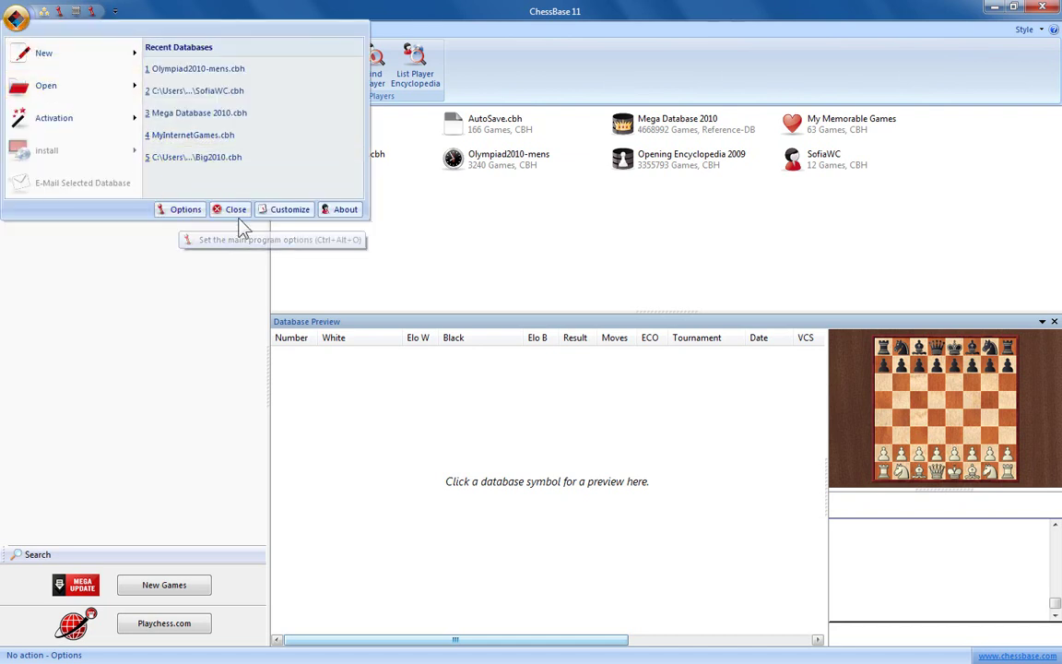
left_click(191, 214)
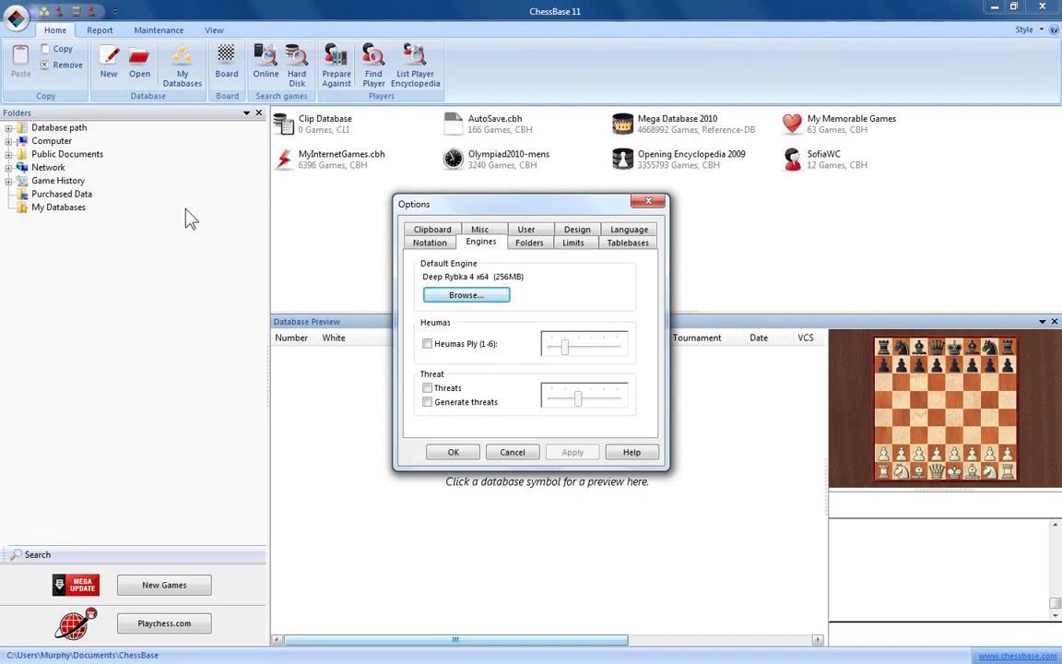
left_click(442, 236)
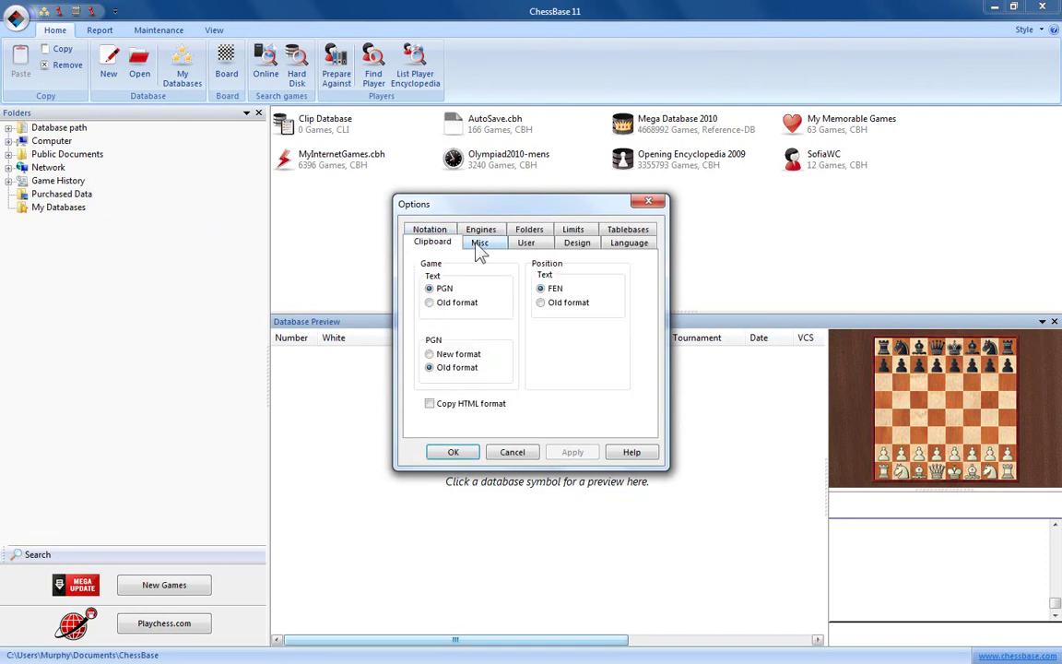
left_click(477, 244)
left_click(533, 243)
left_click(585, 247)
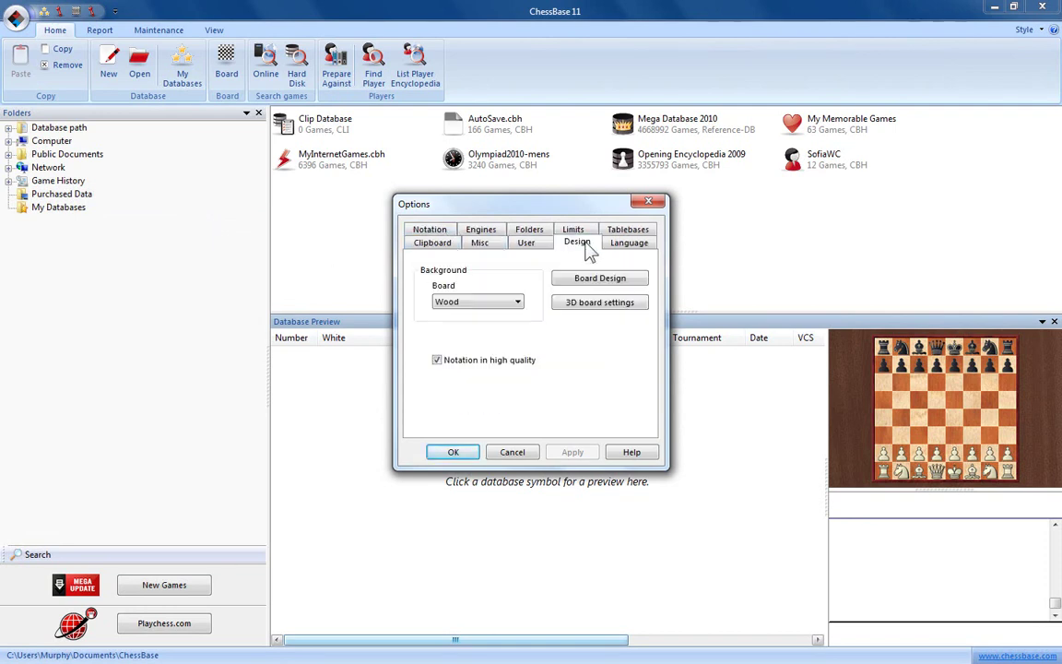
left_click(617, 245)
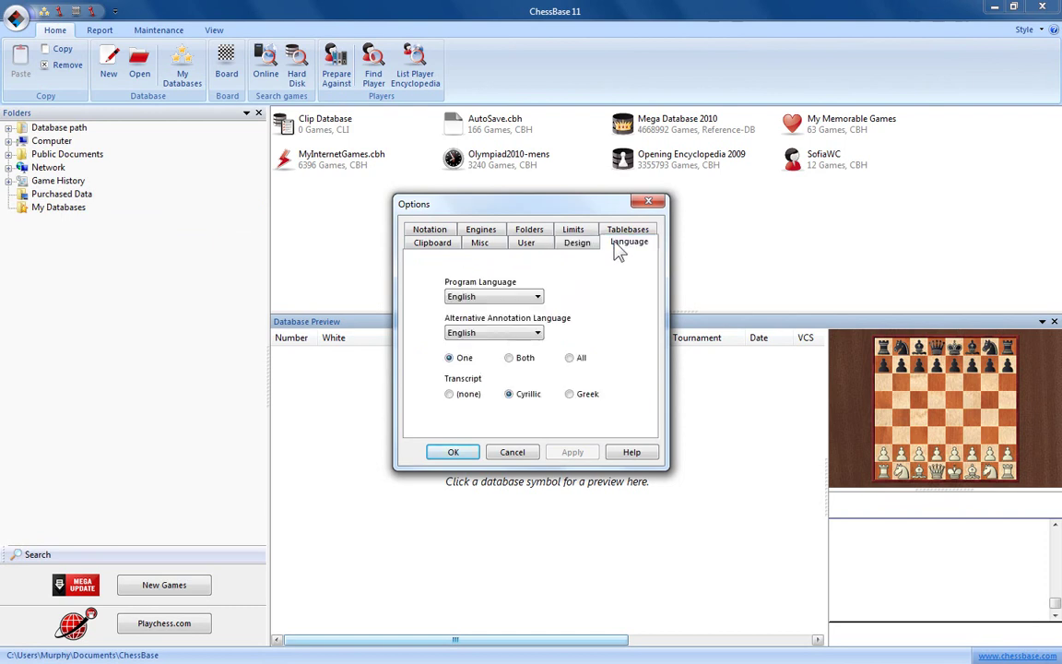
left_click(437, 229)
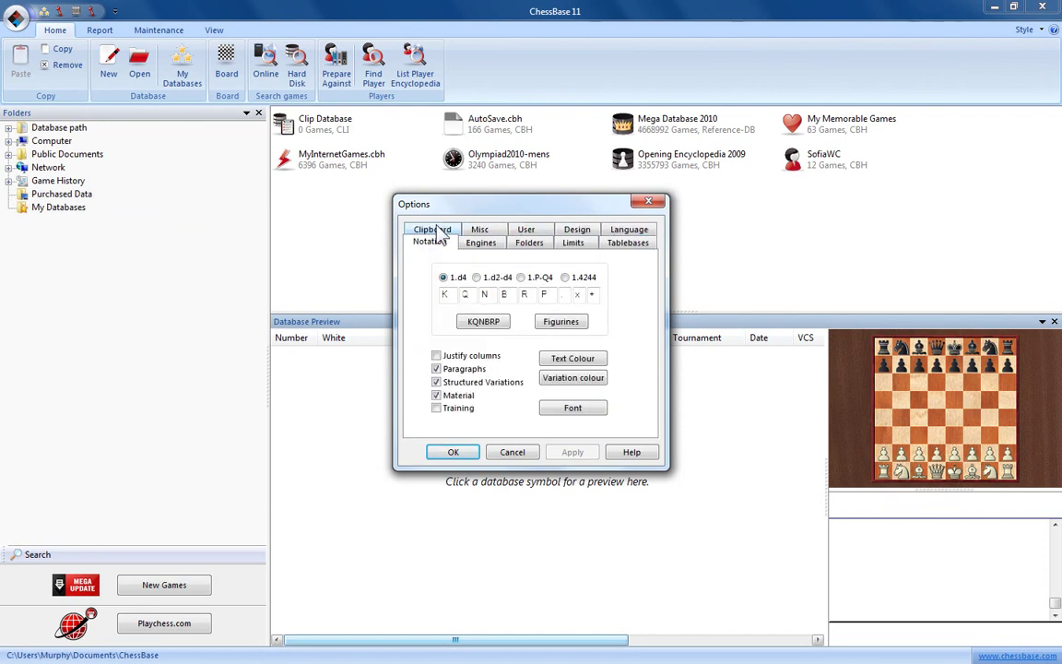
left_click(501, 255)
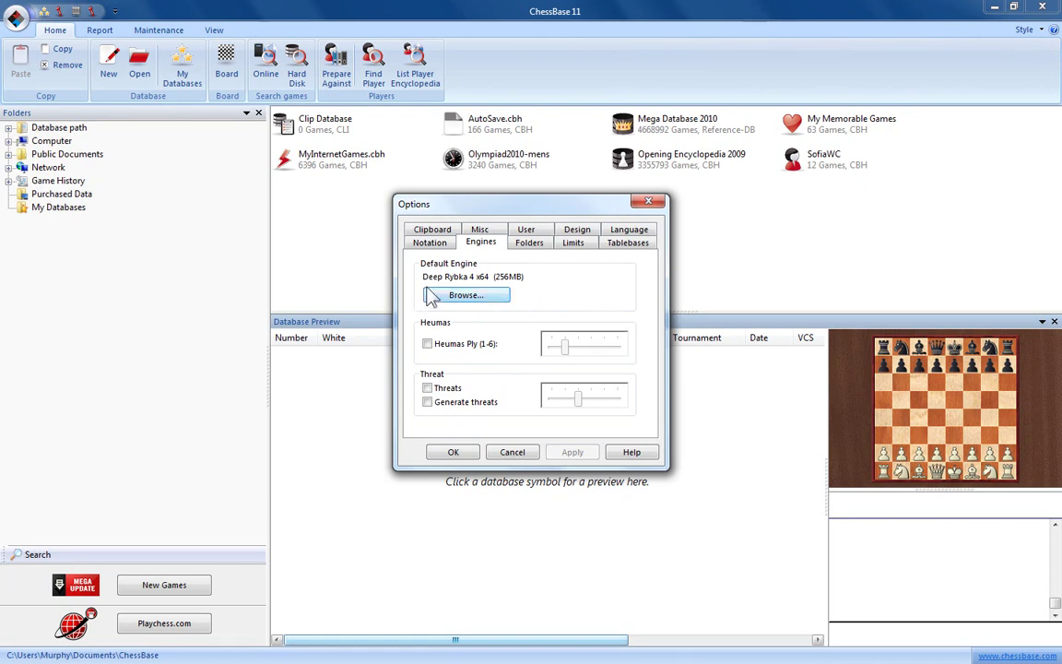
- Browse the installed chess engines and set Deep Fritz 12 as the default engine
left_click(475, 299)
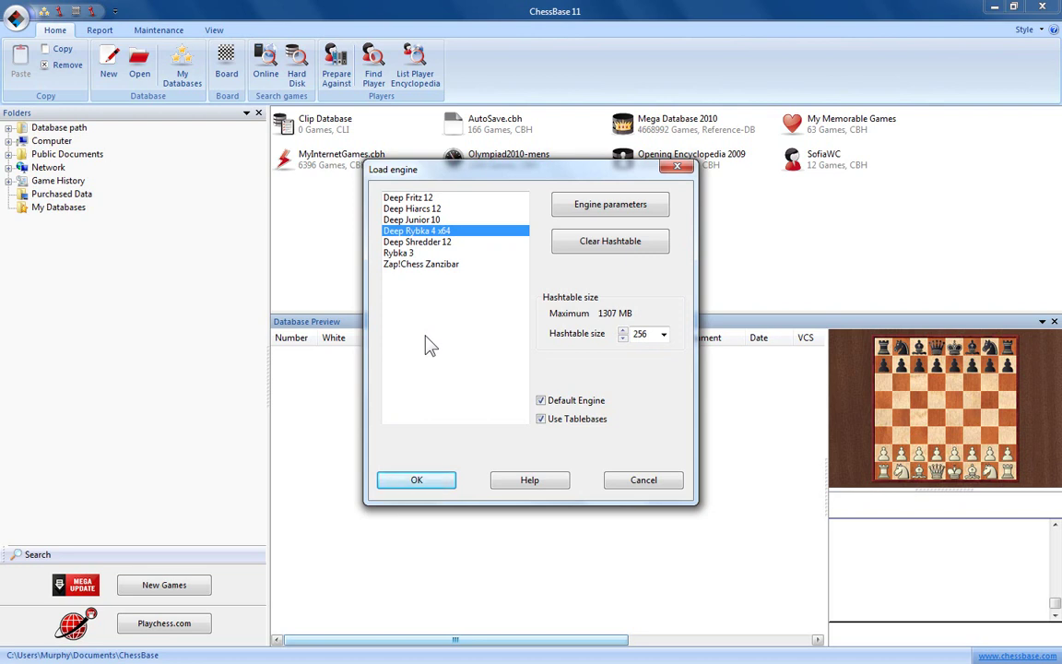
left_click(411, 220)
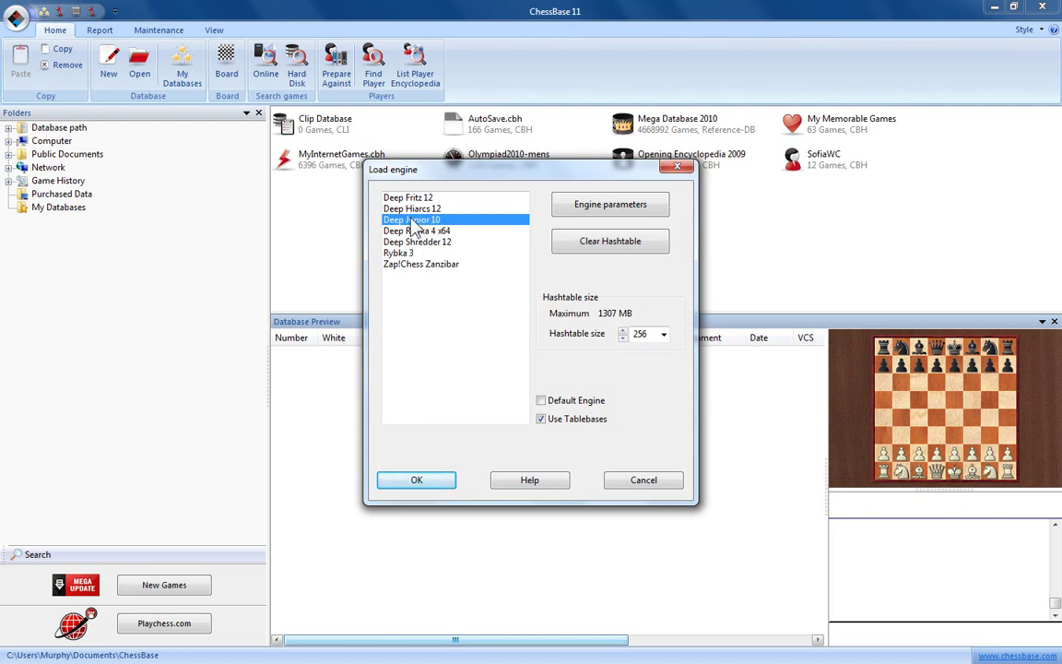
left_click(405, 210)
left_click(401, 198)
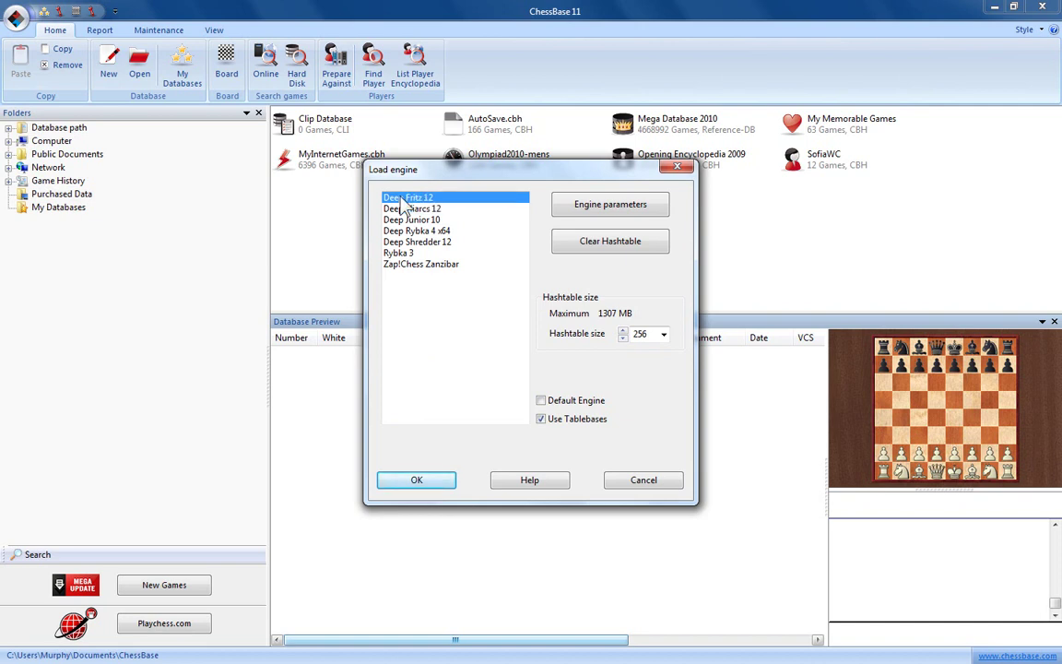
left_click(406, 221)
left_click(407, 232)
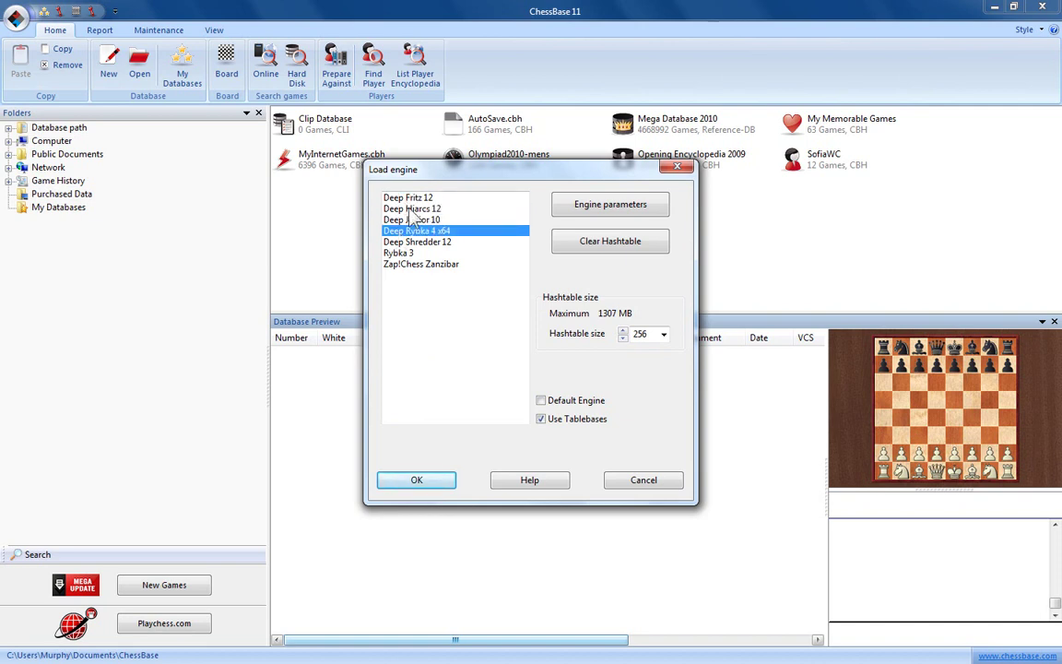
left_click(406, 198)
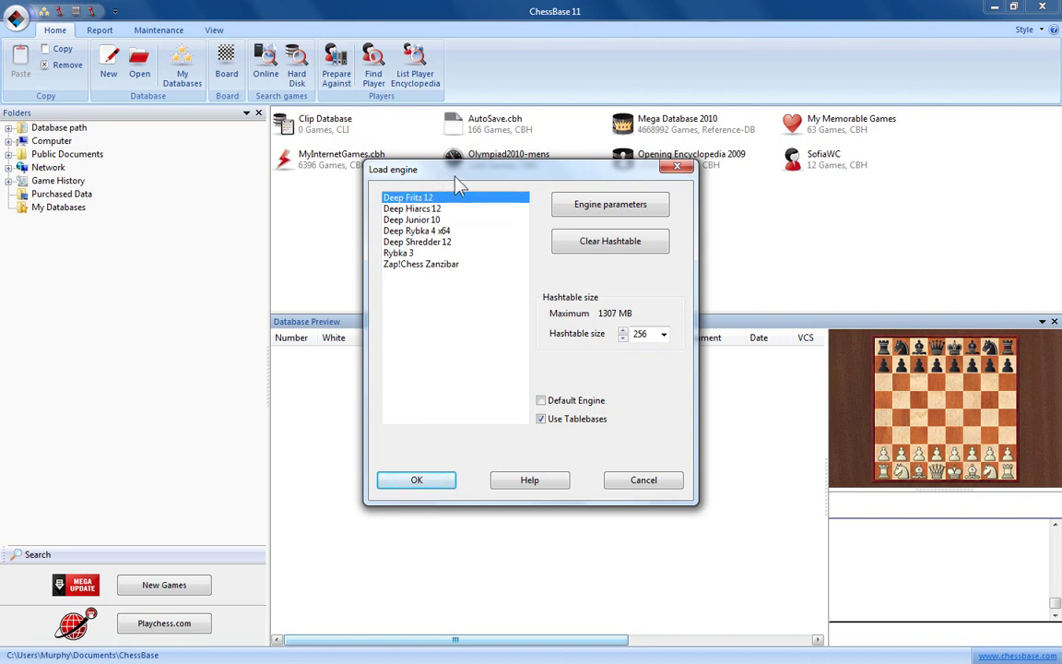
left_click_drag(460, 187, 461, 206)
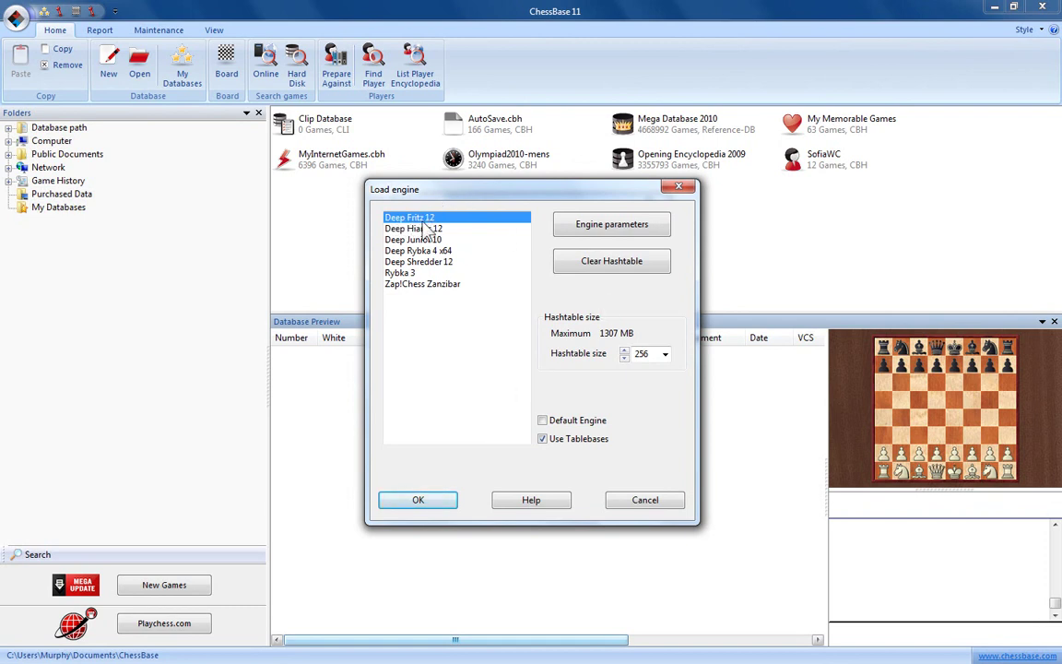
left_click(544, 422)
- Clear the hashtable and restore Deep Fritz 12's engine parameters to their defaults
left_click(621, 272)
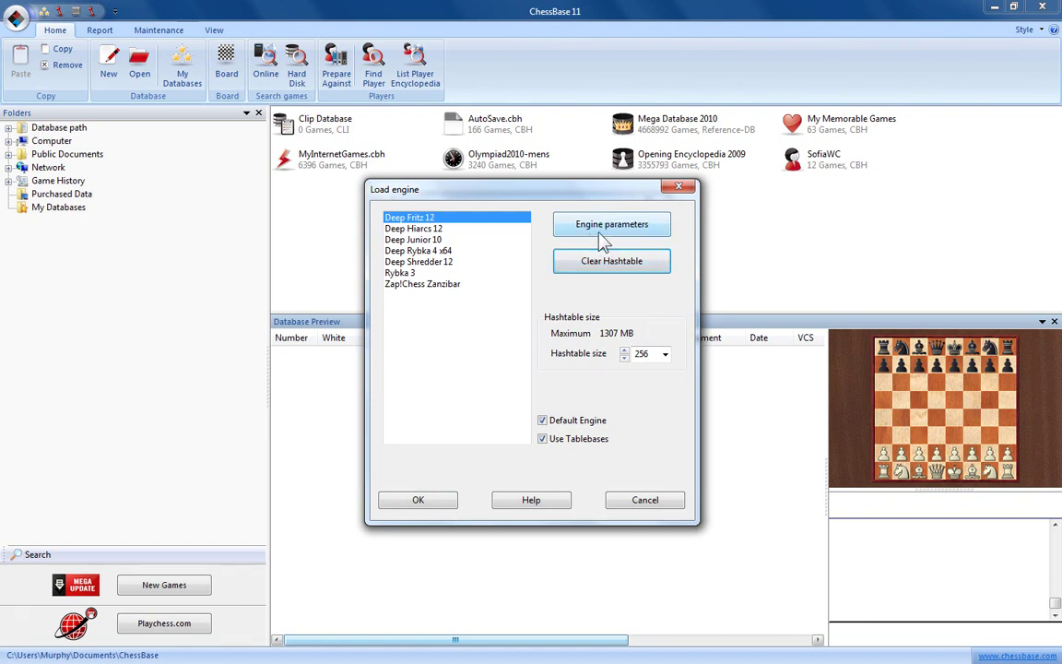
left_click(601, 226)
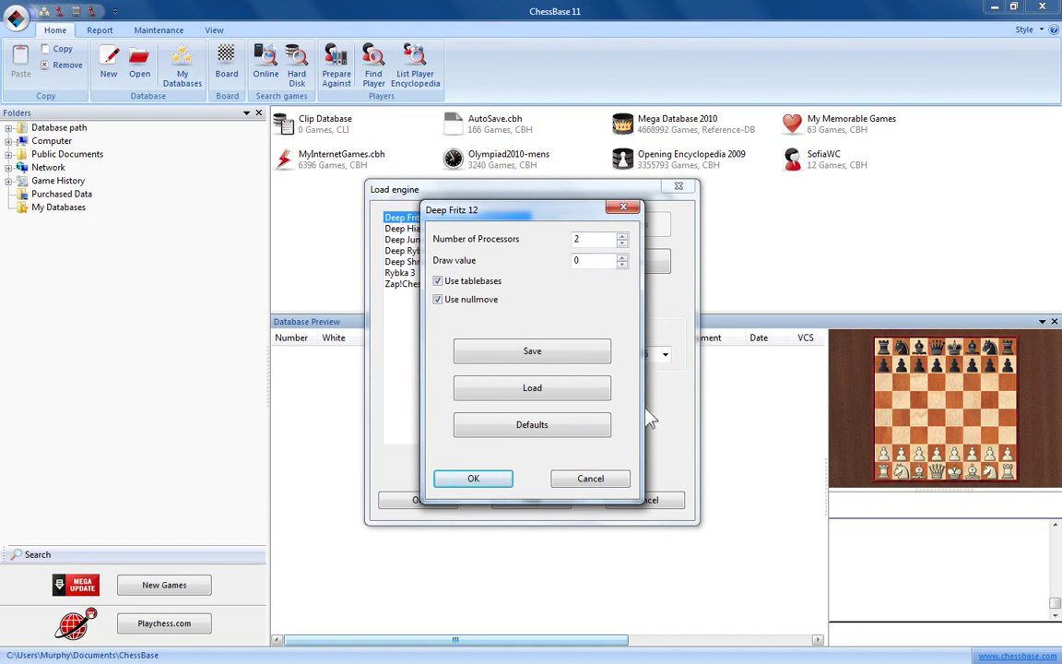
left_click(571, 435)
left_click(475, 482)
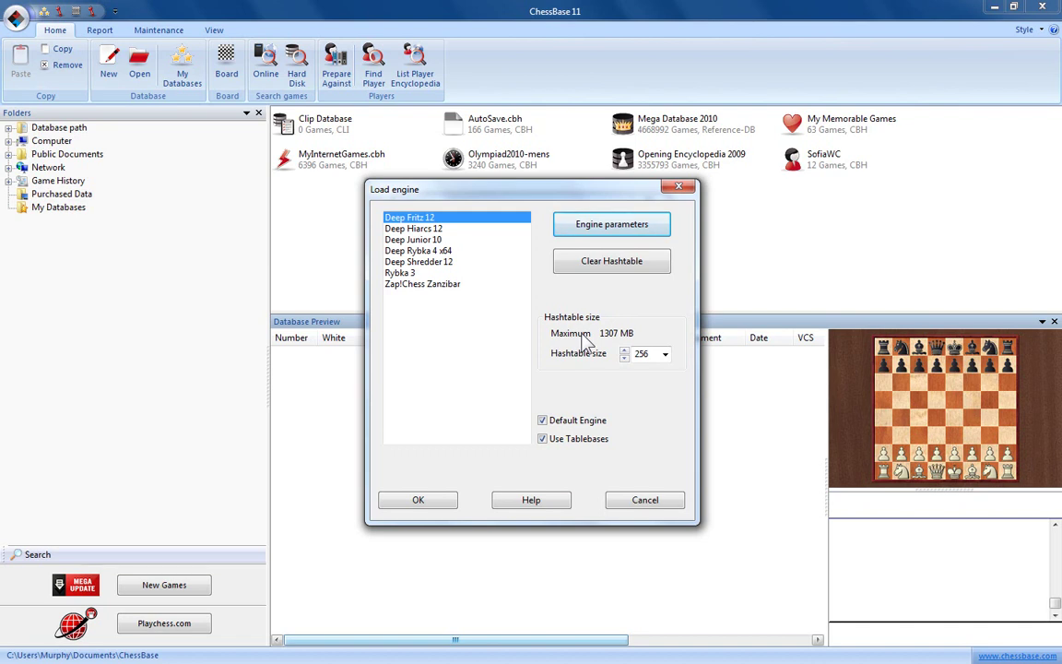
- Check the available hashtable sizes, keep 256, and confirm the engine selection and program options
left_click(666, 356)
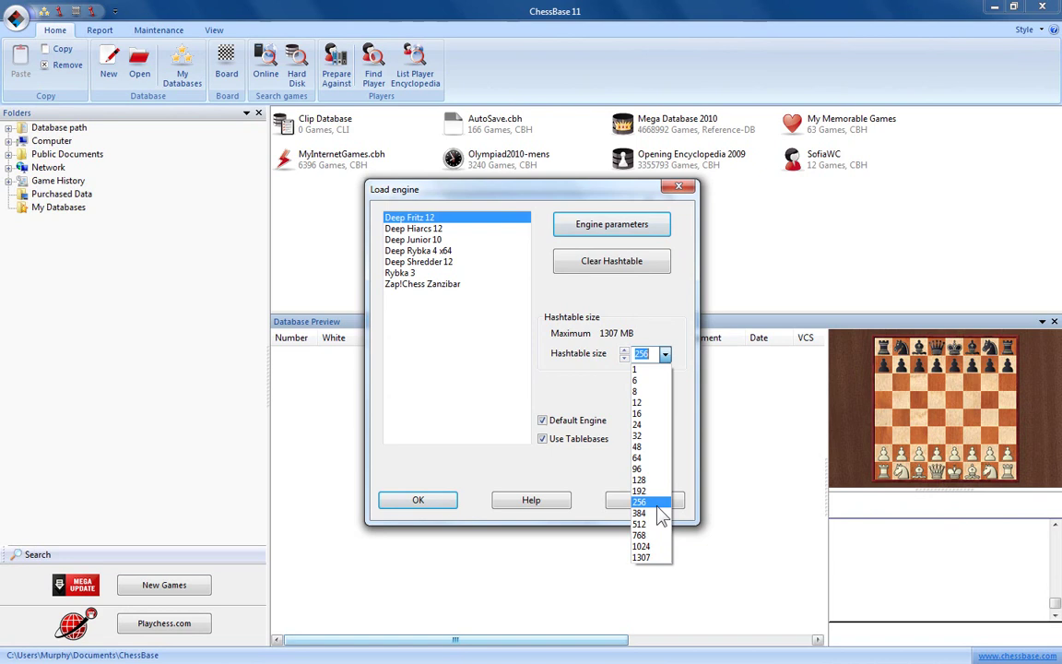
left_click(604, 391)
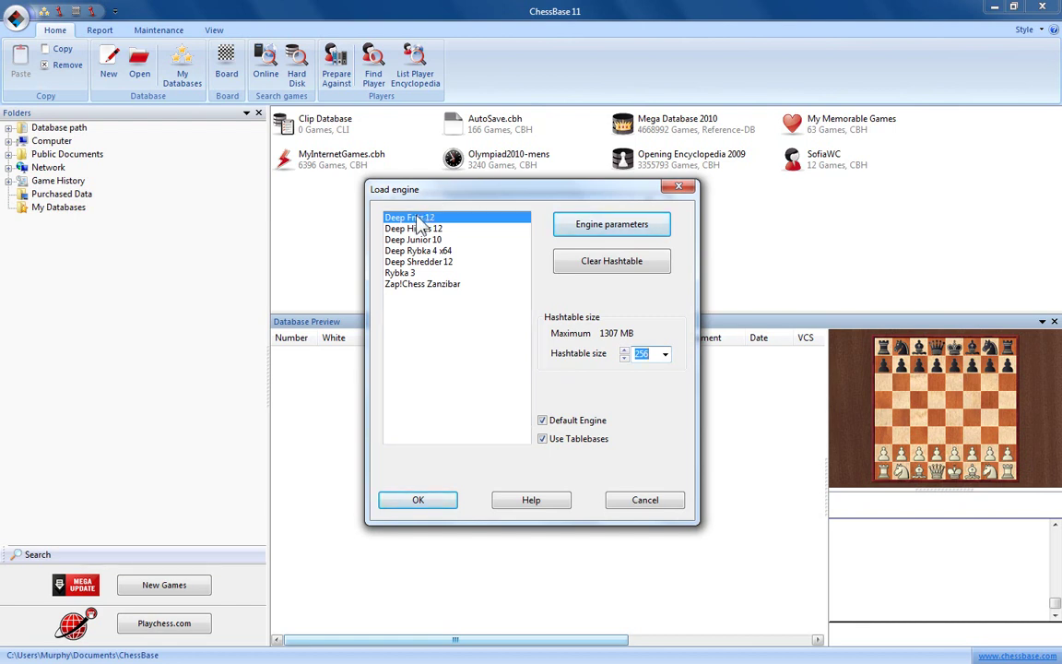
left_click(543, 438)
left_click(434, 504)
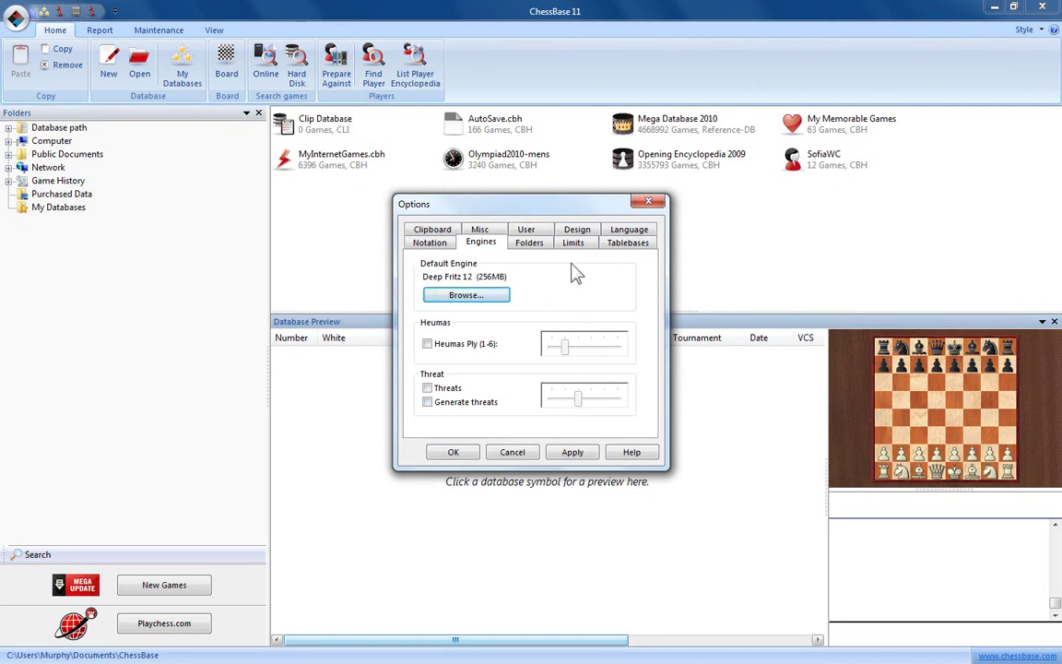
left_click(449, 454)
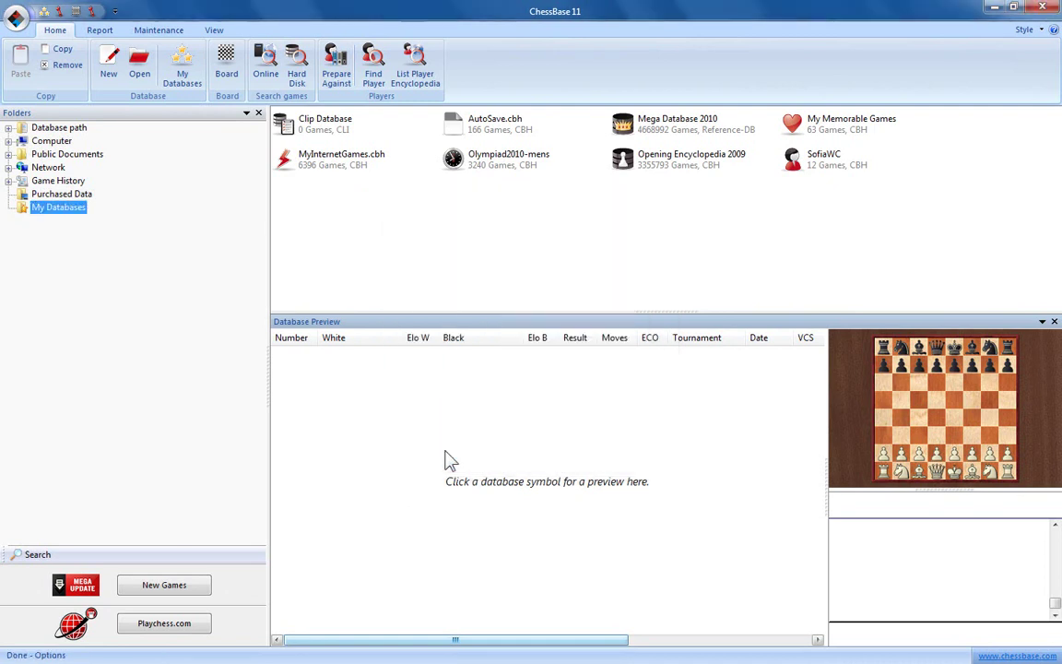
- Open the first game of the Olympiad2010-mens database
left_click(494, 164)
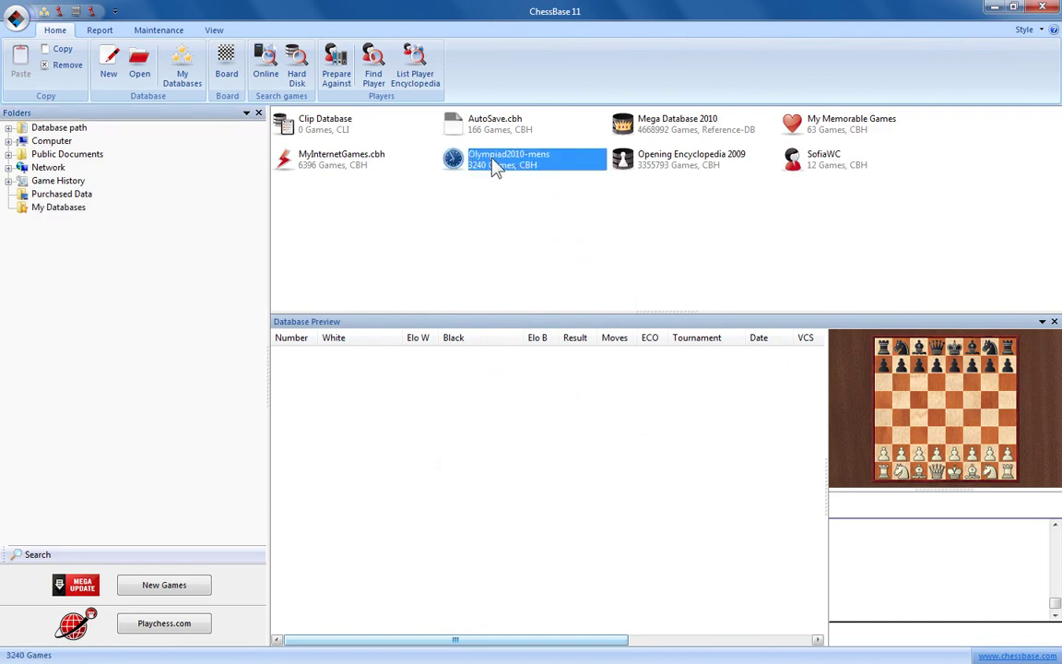
left_click(372, 354)
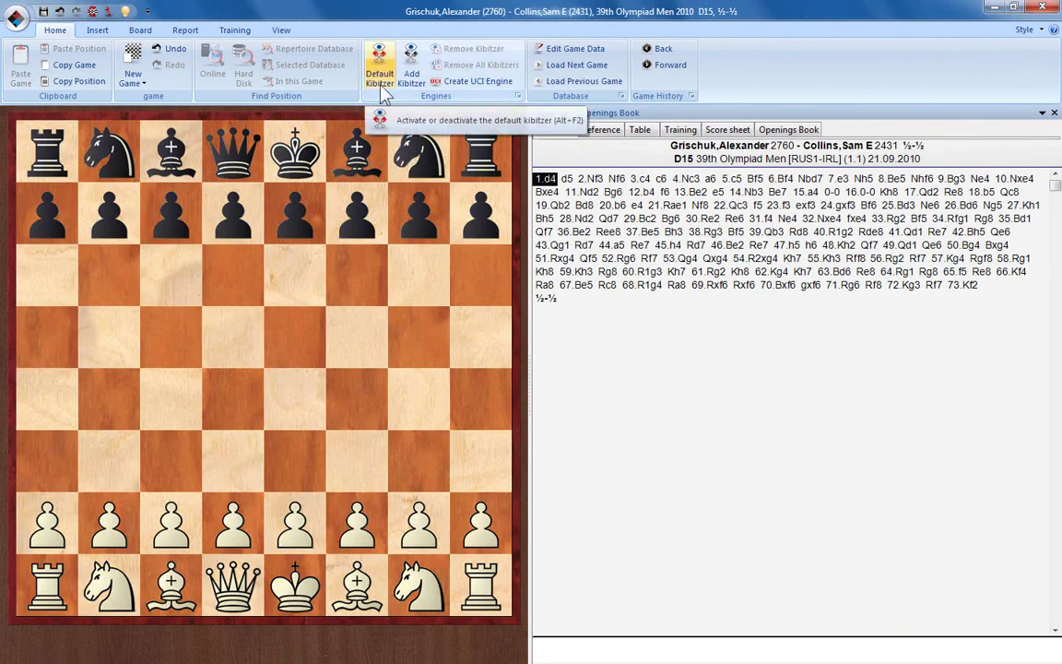
- Start the default kibitzer on the opened game and close its analysis pane again
left_click(380, 89)
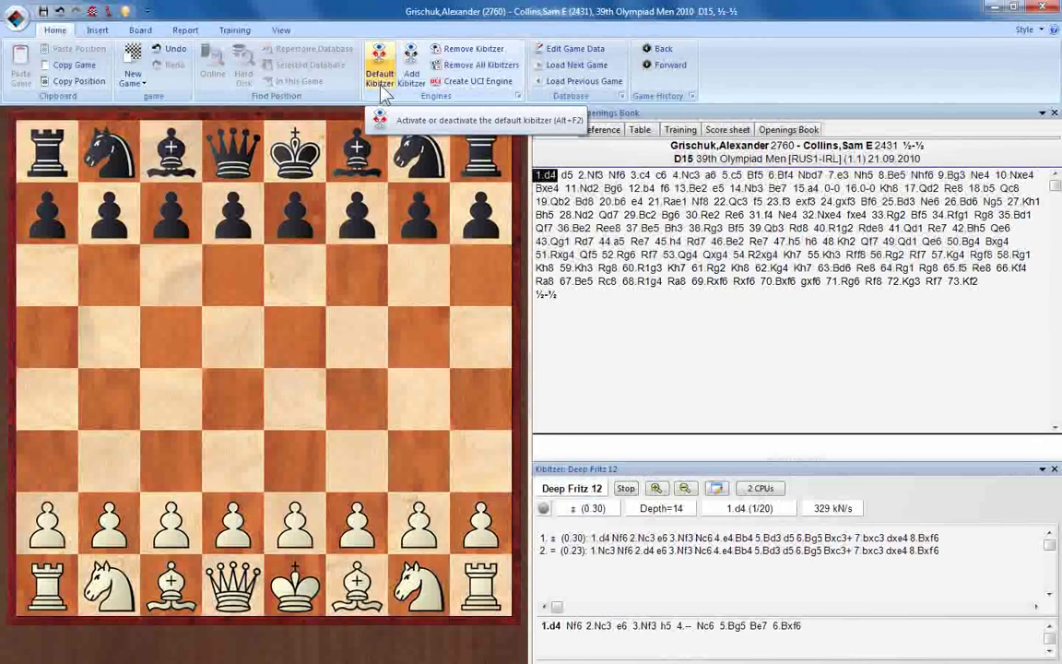
left_click(474, 53)
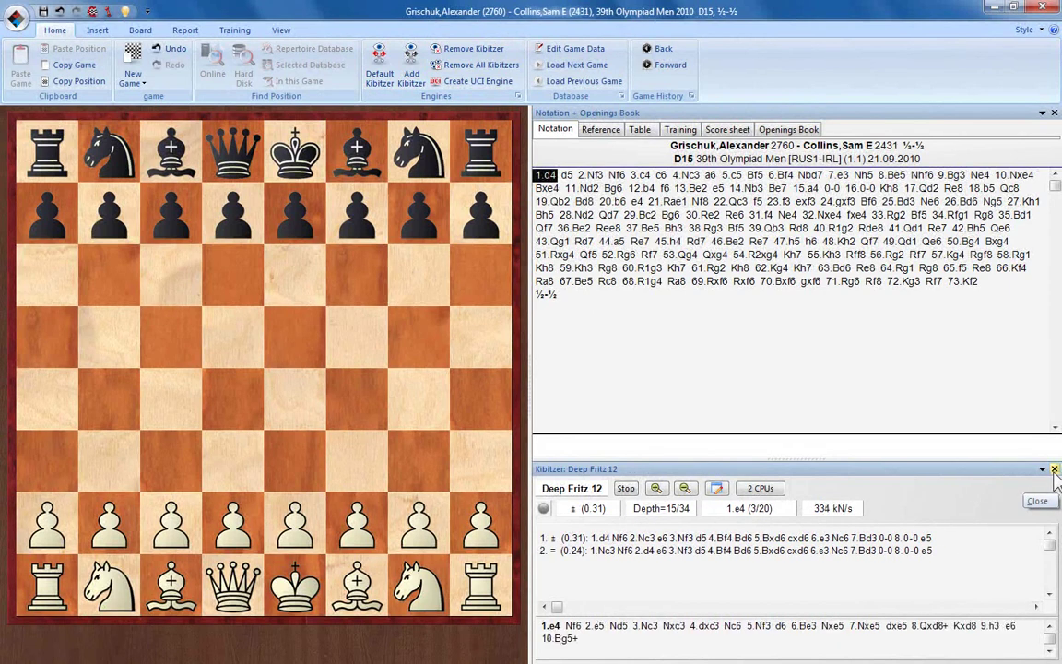
left_click(1055, 470)
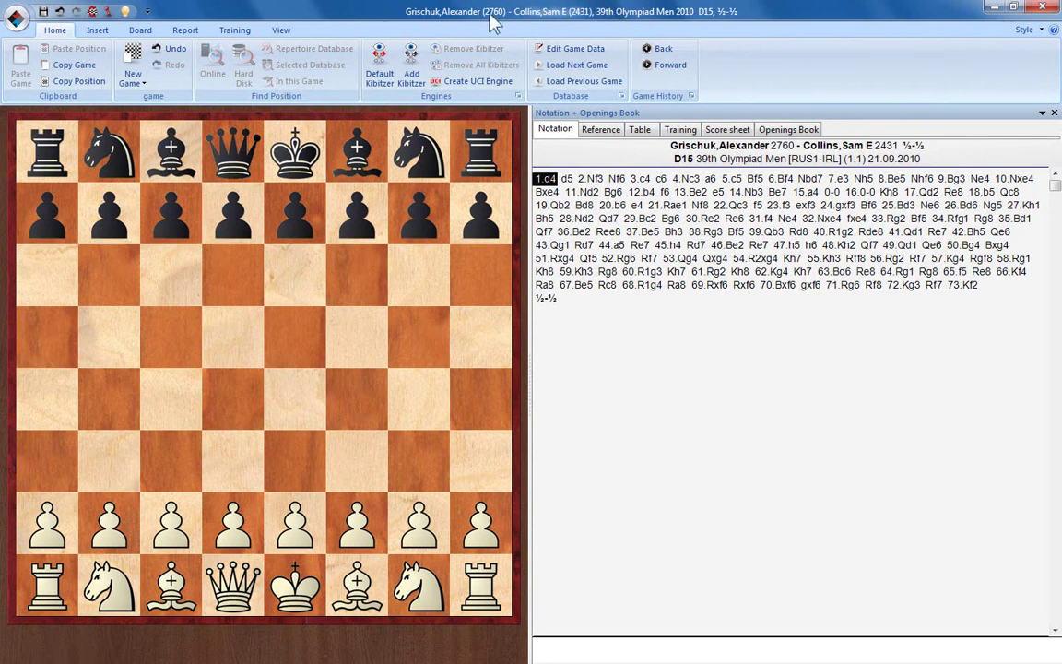
- Add Deep Rybka 4 x64 as a kibitzer for the game
left_click(412, 62)
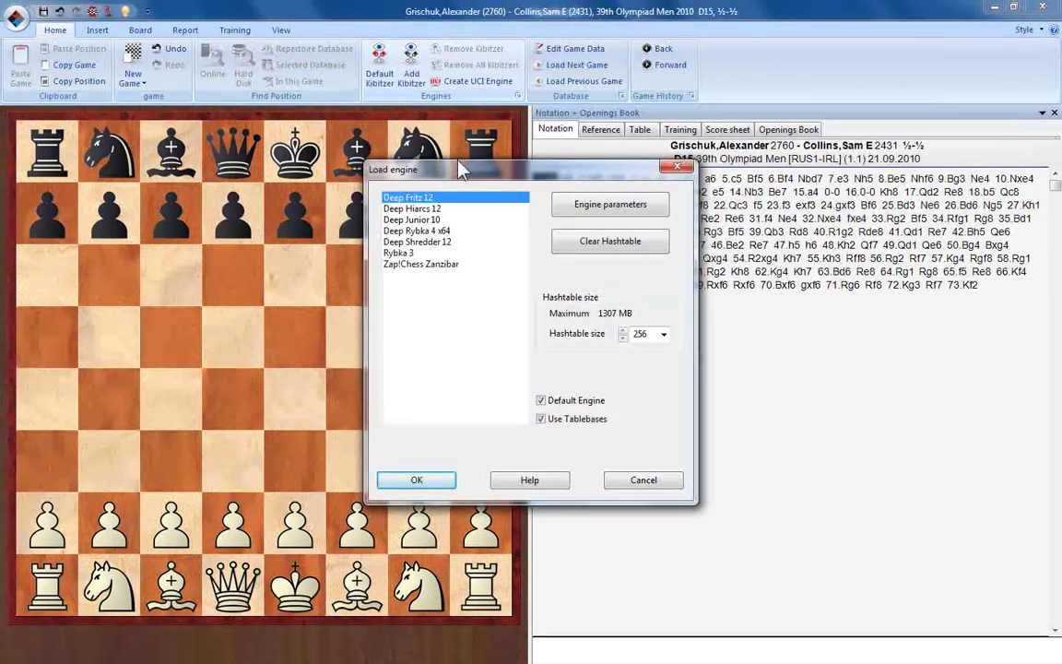
left_click(410, 220)
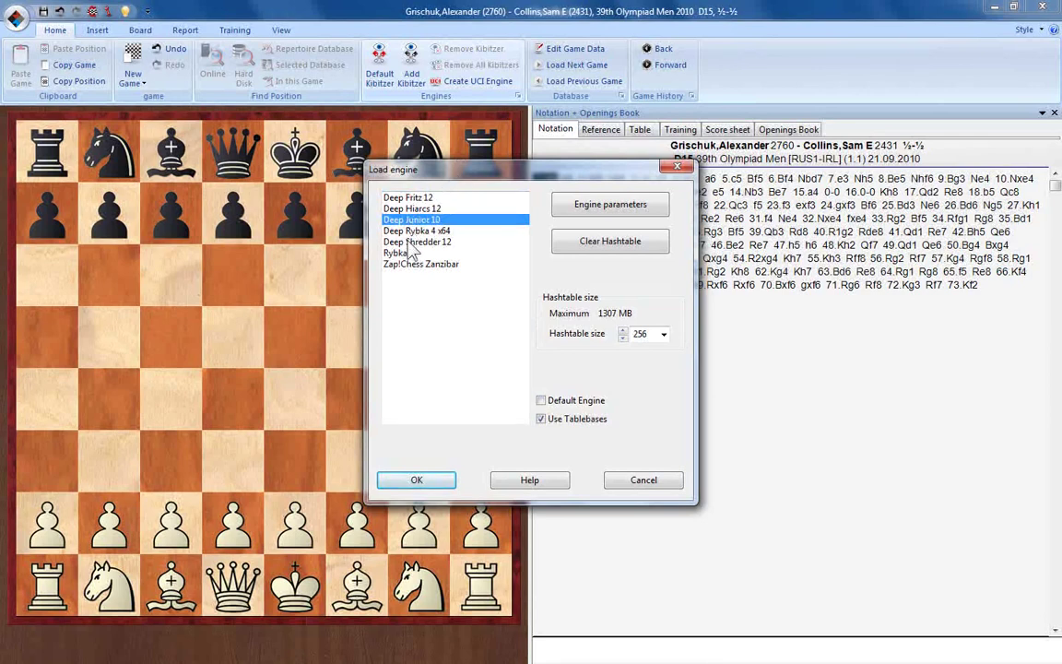
left_click(415, 231)
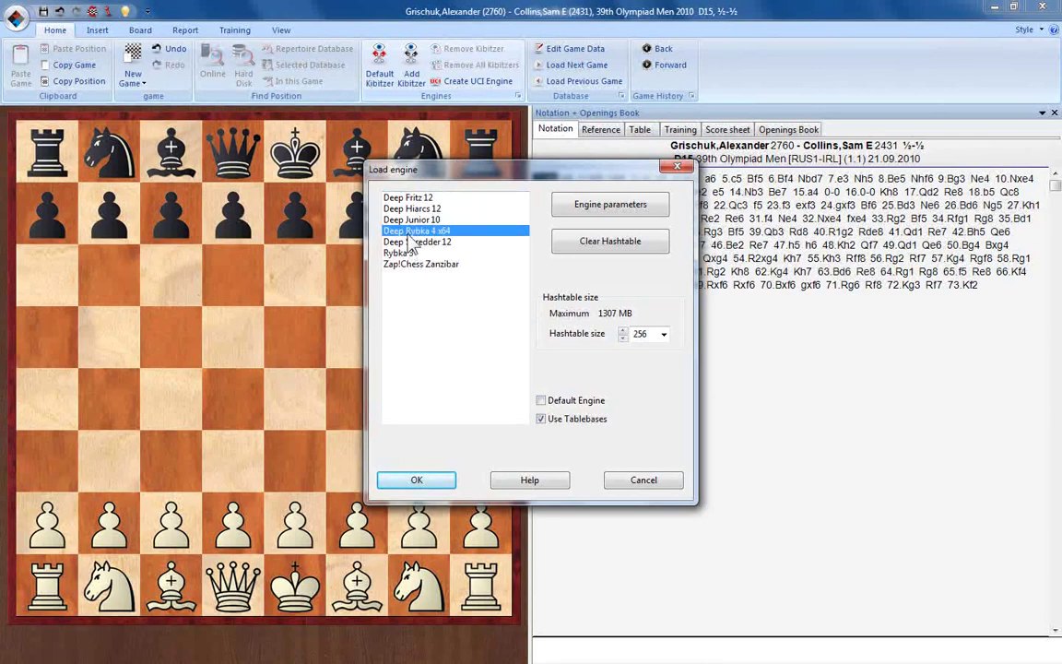
left_click(421, 480)
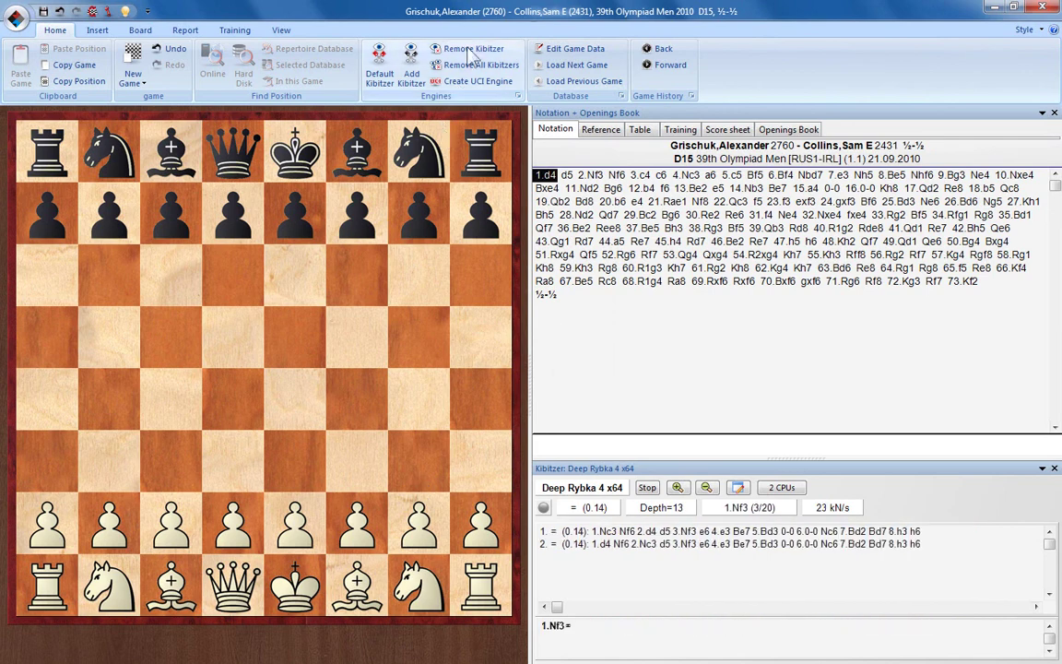
- Add Deep Fritz 12 as a second kibitzer and resize the two analysis panes to roughly equal widths
left_click(411, 55)
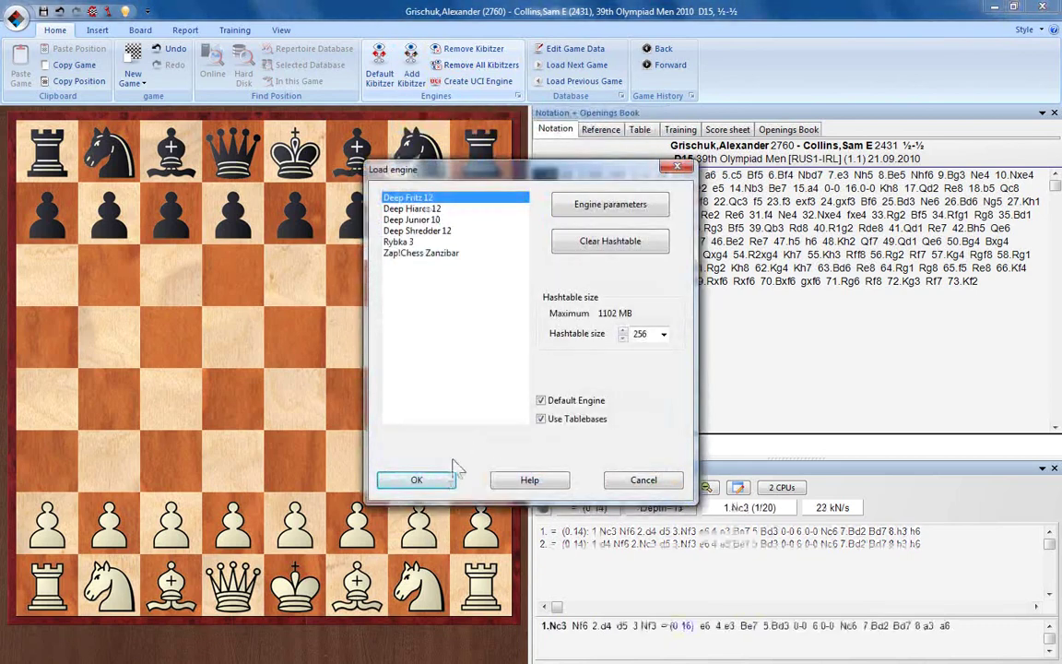
left_click(435, 481)
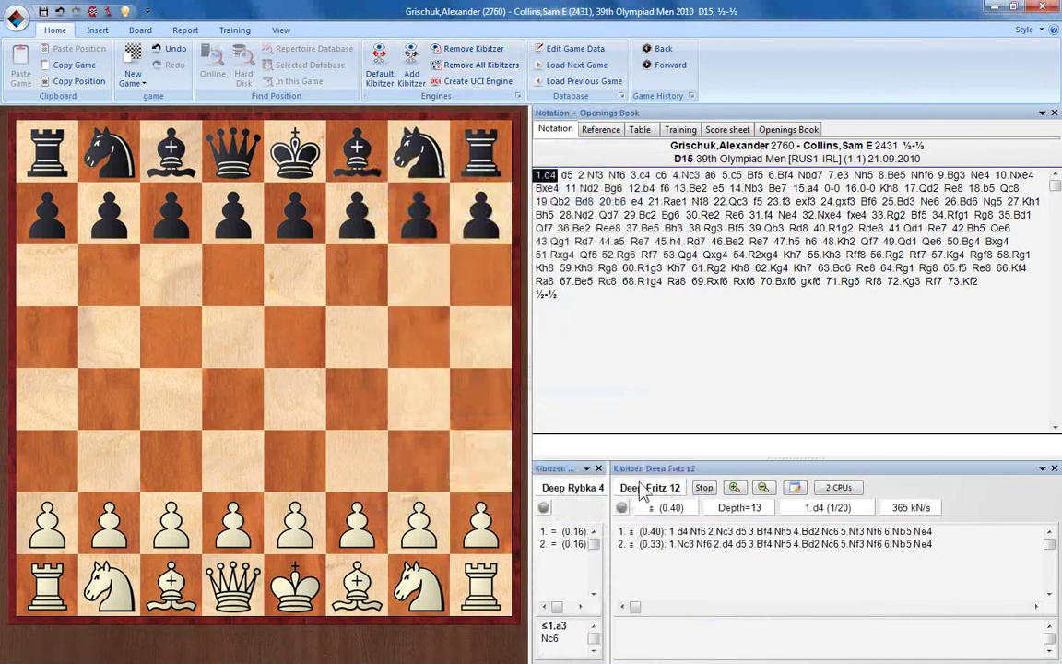
left_click_drag(611, 510, 762, 514)
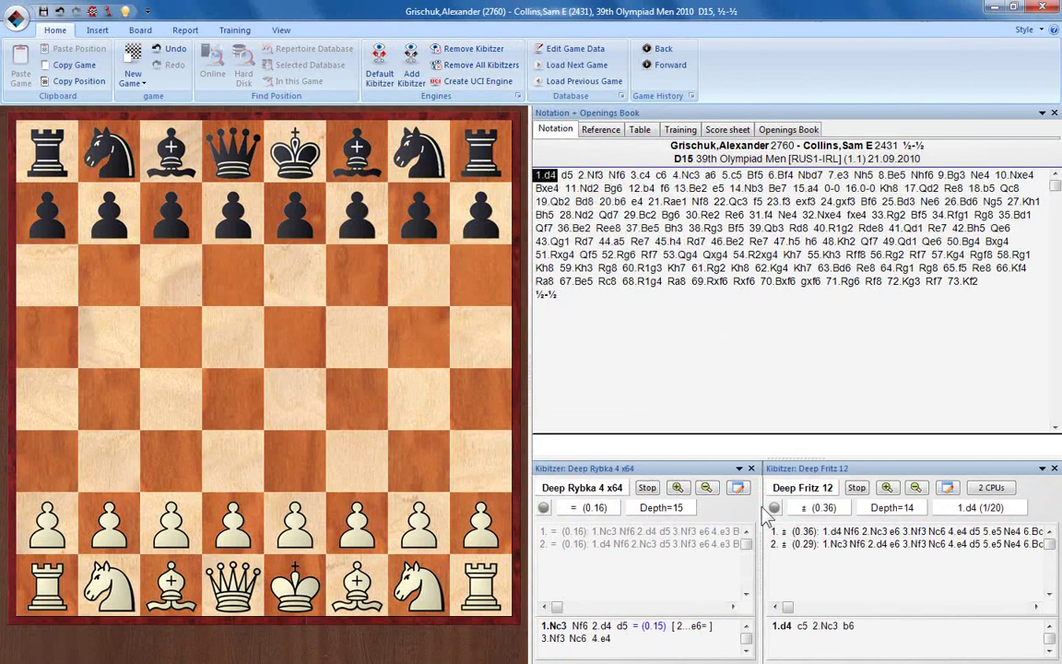
- Jump to the position after 46.Be2 for engine analysis and remove both kibitzers
left_click(738, 243)
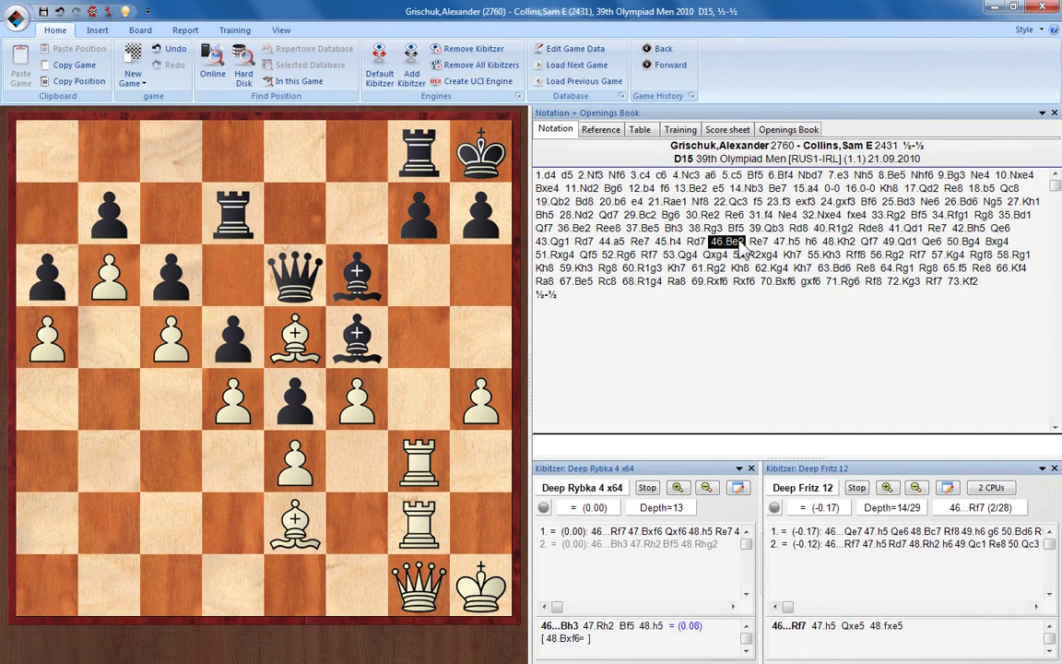
left_click(1054, 469)
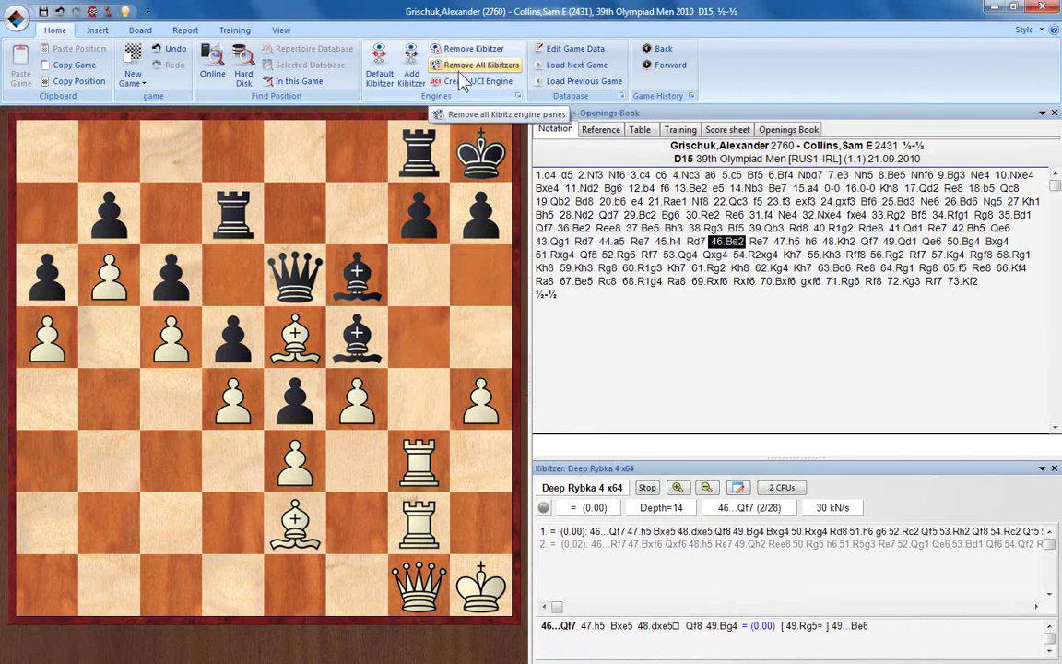
left_click(461, 74)
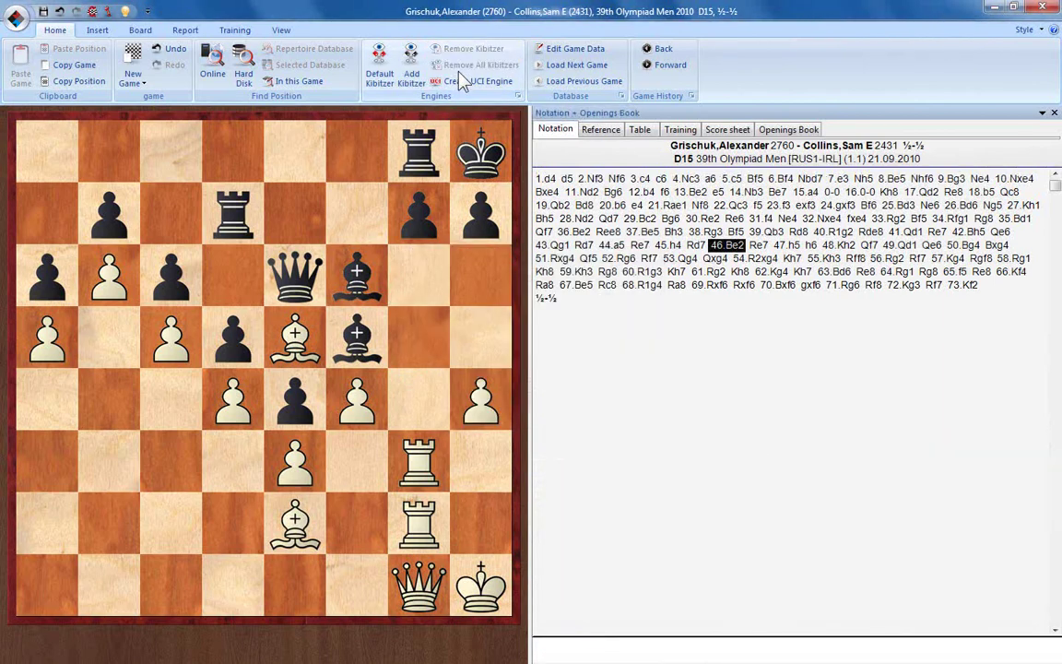